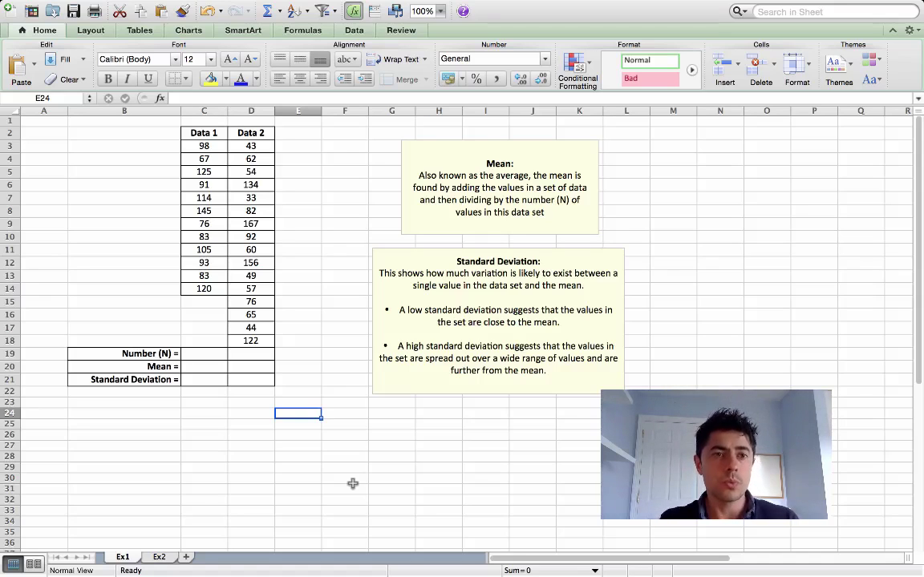
Step: Enter =COUNT(C3:C14) in C19 so Data 1's Number (N) shows 12
{"action": "left_click", "coordinate": [204, 356]}
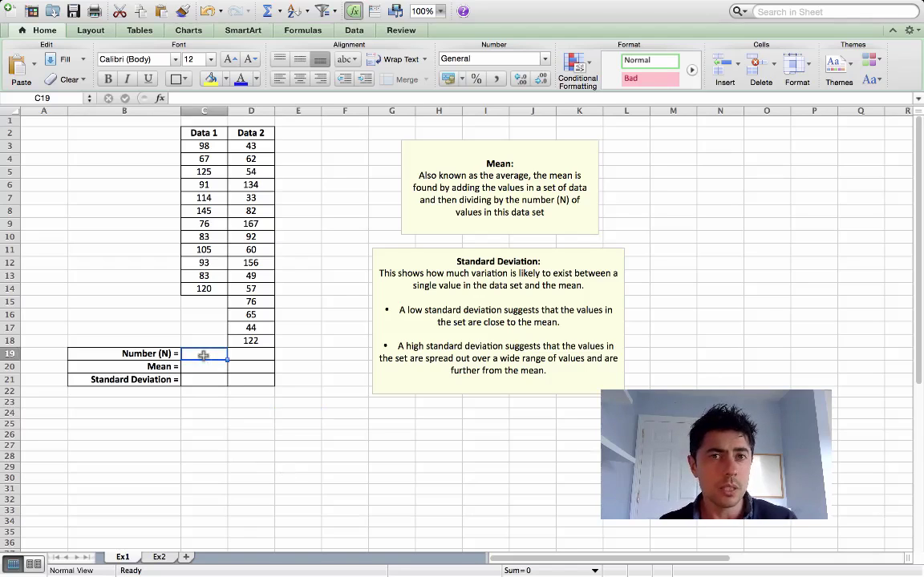
{"action": "type", "text": "="}
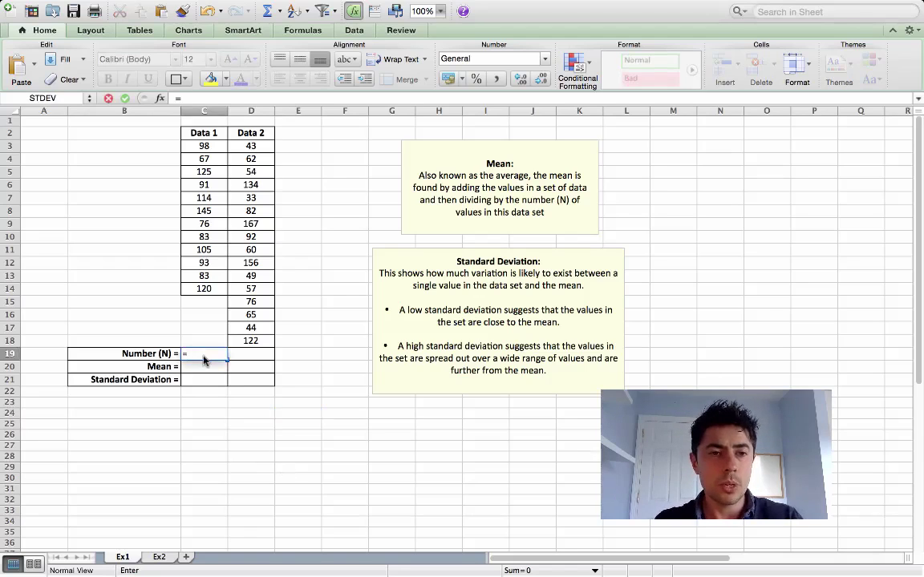
{"action": "type", "text": "Count"}
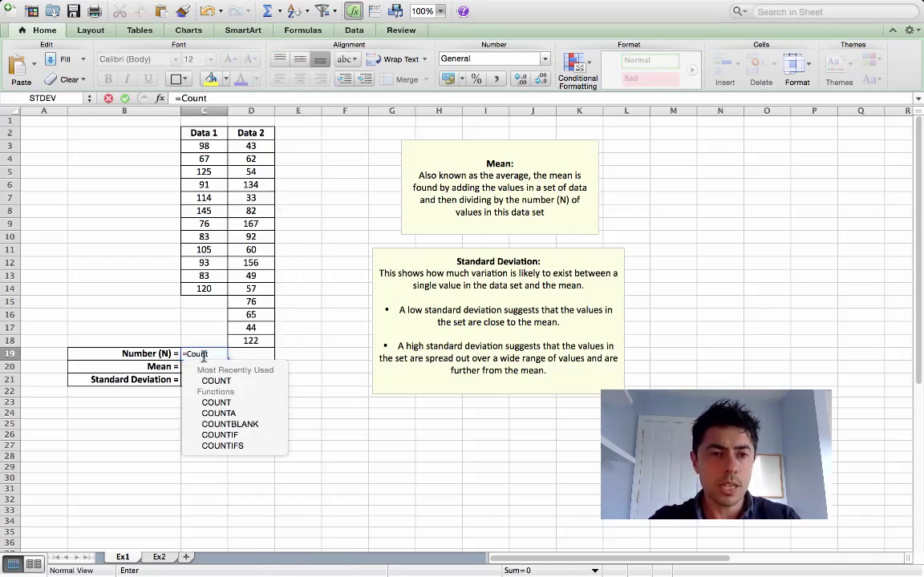
{"action": "type", "text": "("}
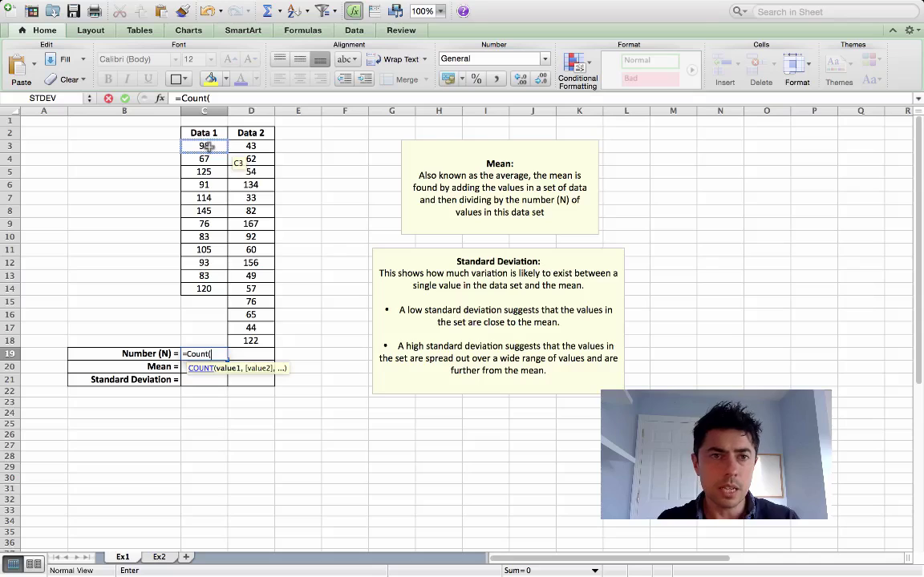
{"action": "left_click_drag", "start_coordinate": [207, 146], "coordinate": [207, 282]}
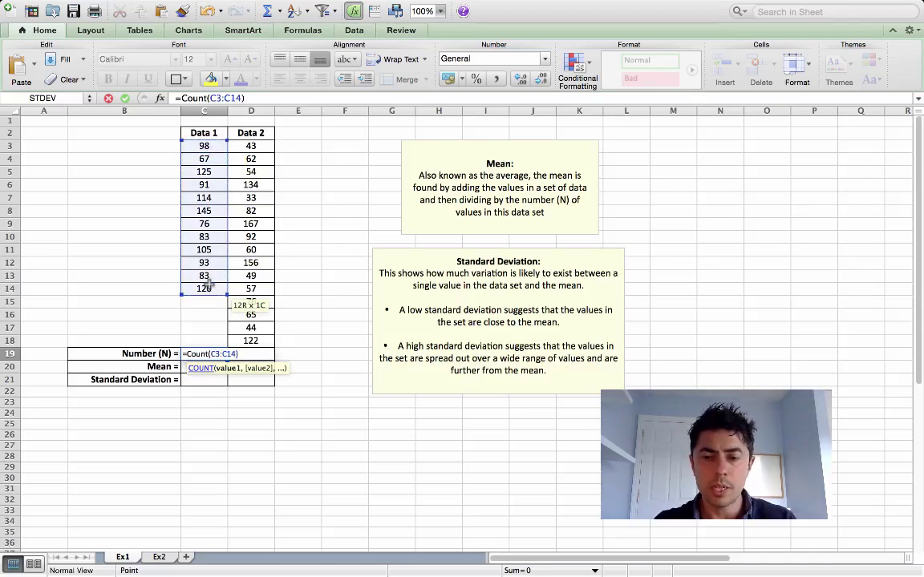
{"action": "key", "text": "Return"}
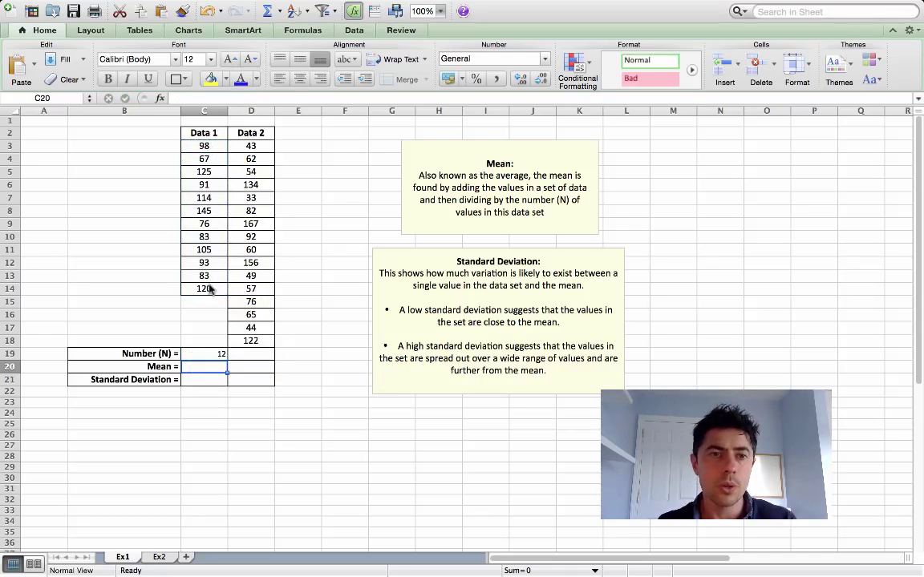
Step: Enter =COUNT(D3:D18) in D19 for a Data 2 N of 16, then select C19:D21
{"action": "left_click", "coordinate": [239, 353]}
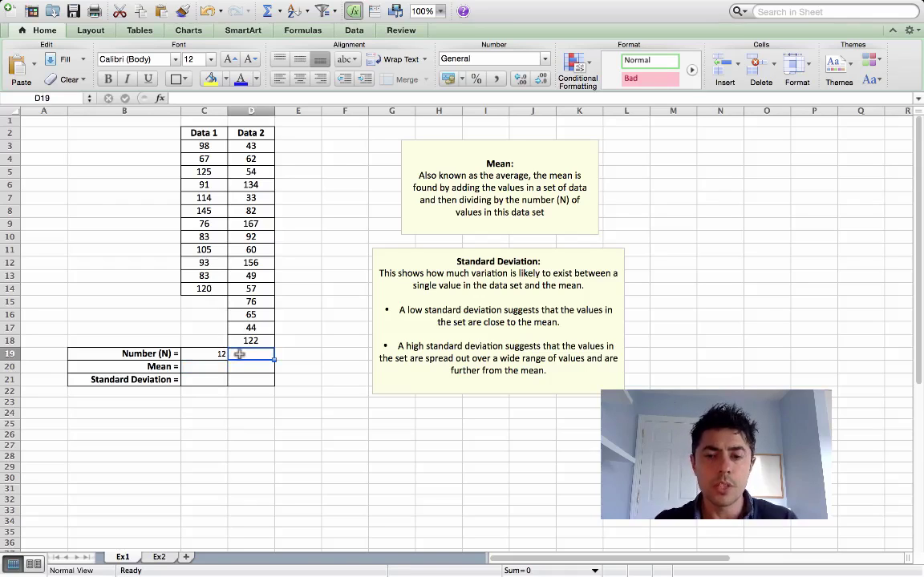
{"action": "type", "text": "=CoUNT"}
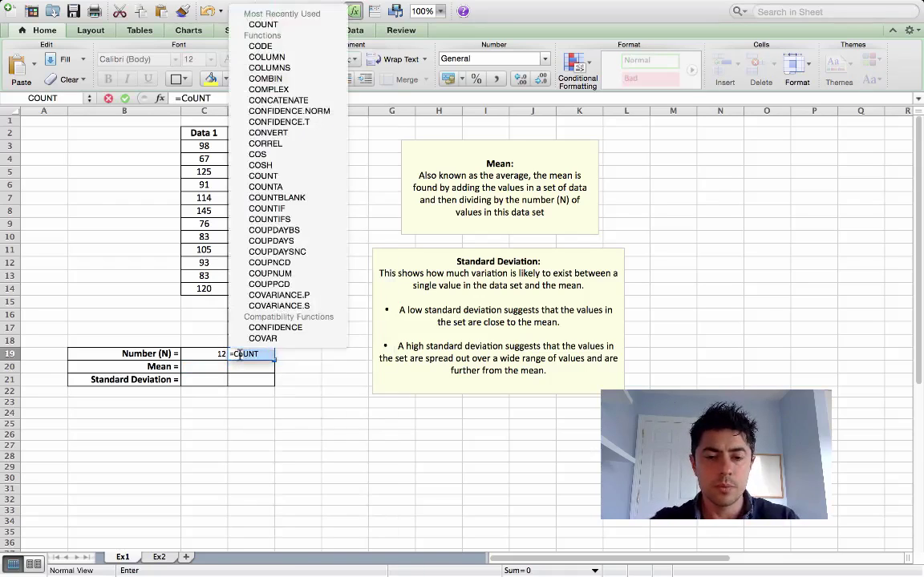
{"action": "key", "text": "BackSpace"}
{"action": "key", "text": "BackSpace"}
{"action": "key", "text": "BackSpace"}
{"action": "type", "text": "unt("}
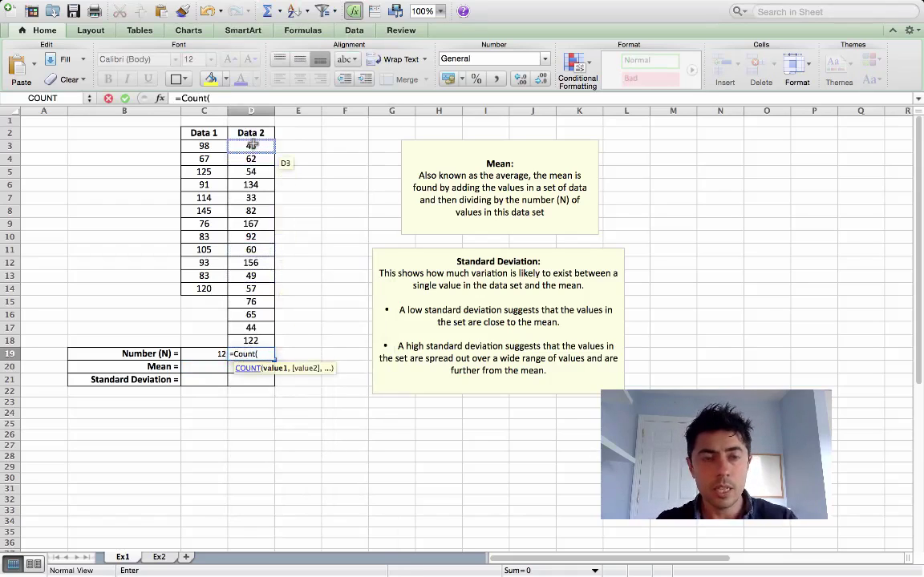
{"action": "left_click_drag", "start_coordinate": [251, 144], "coordinate": [261, 347]}
{"action": "key", "text": "Return"}
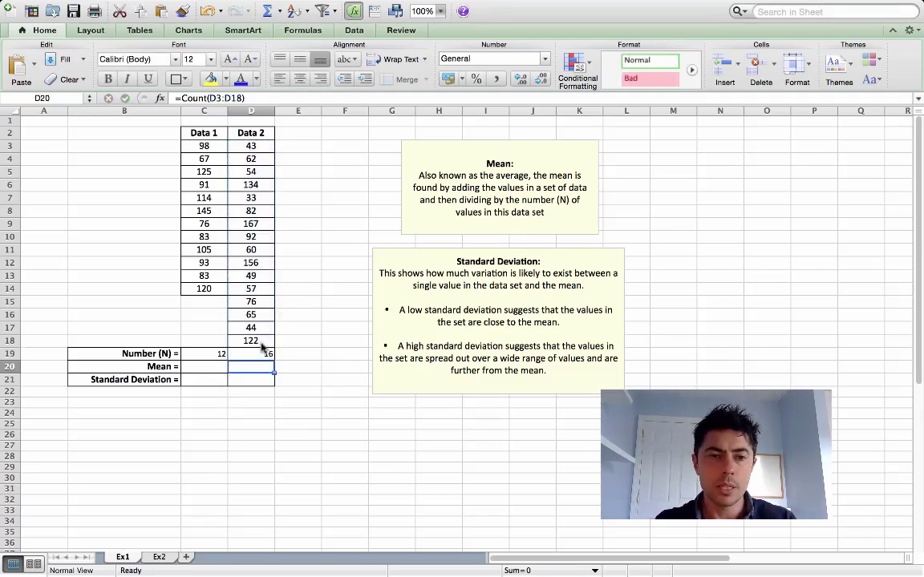
{"action": "left_click_drag", "start_coordinate": [214, 354], "coordinate": [257, 377]}
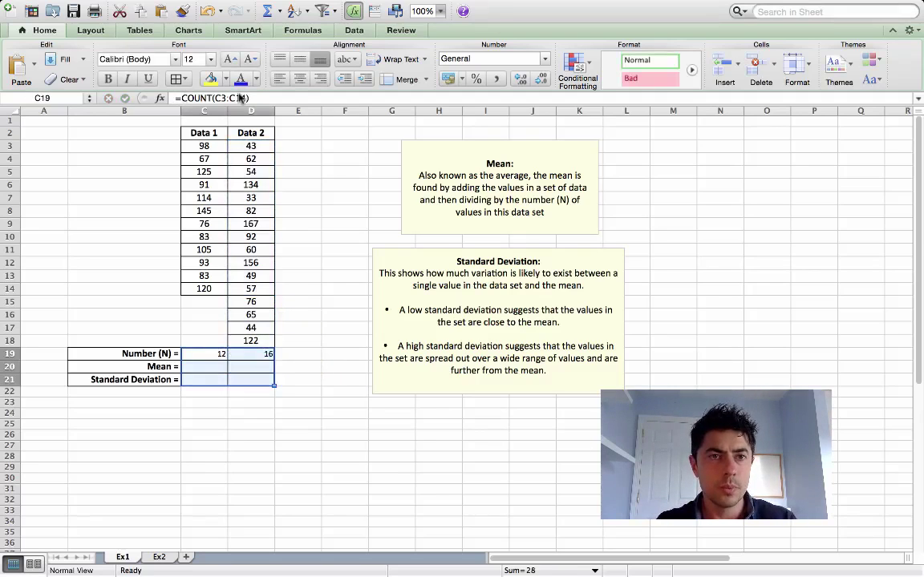
Step: Make the result cells C19:D21 bold and centre-aligned
{"action": "left_click", "coordinate": [108, 79]}
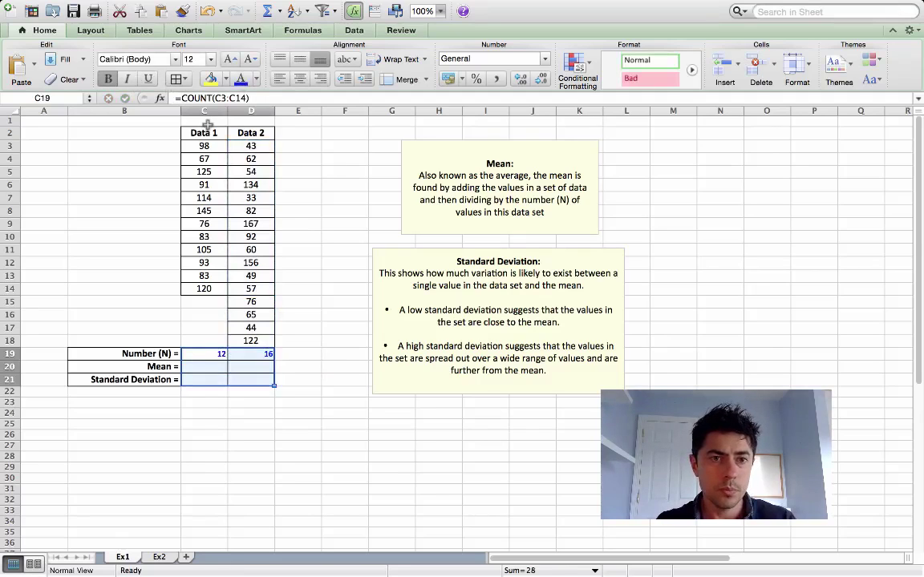
{"action": "left_click", "coordinate": [299, 78]}
{"action": "left_click", "coordinate": [214, 367]}
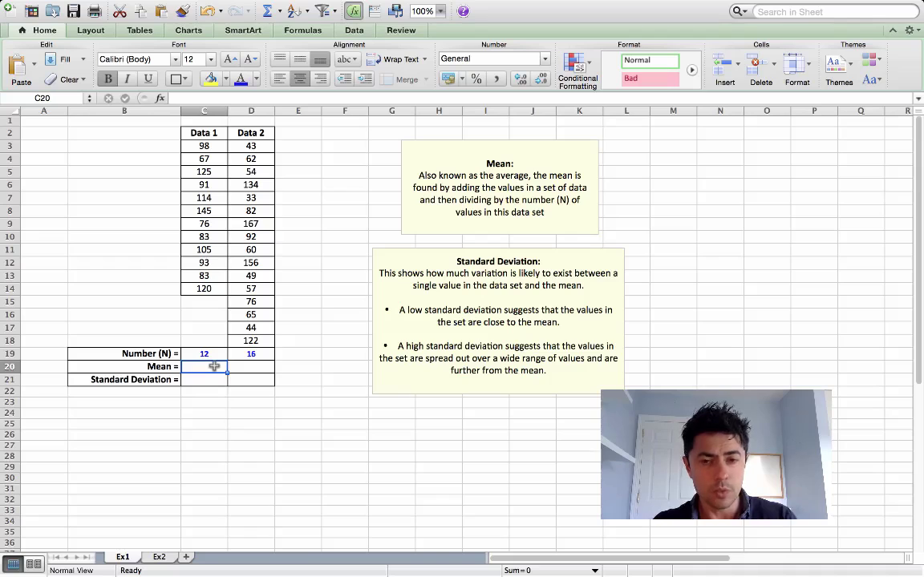
Step: Enter =SUM(C3:C14)/C19 in C20 so the Data 1 mean shows 100
{"action": "type", "text": "="}
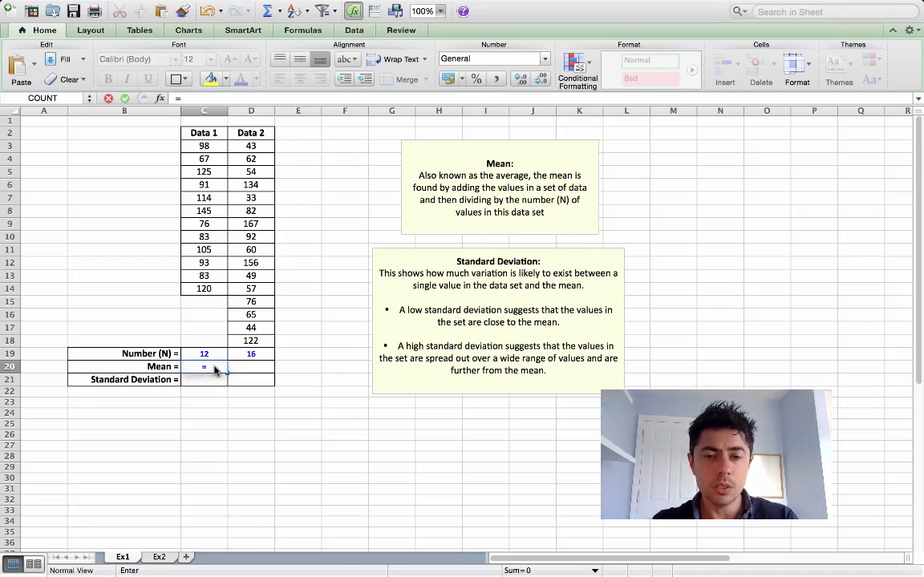
{"action": "type", "text": "sum("}
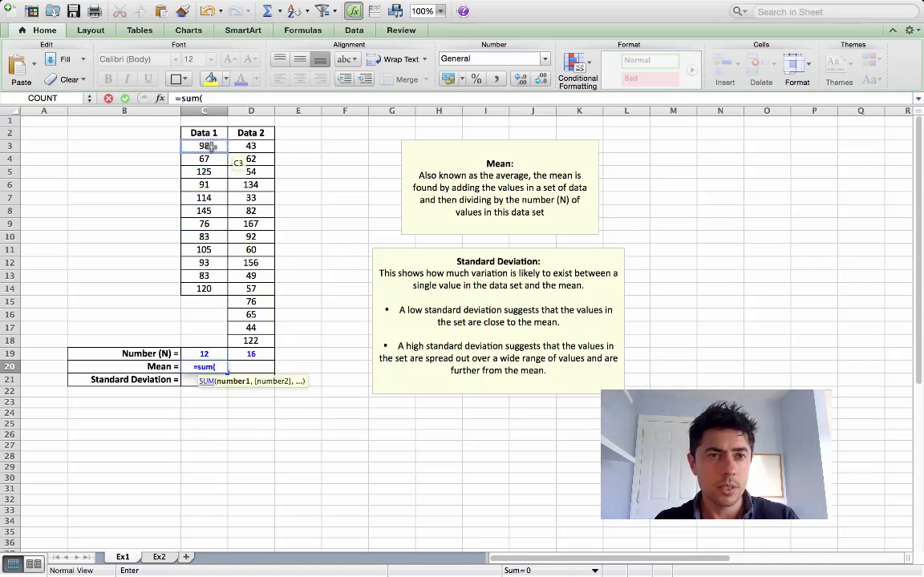
{"action": "left_click", "coordinate": [207, 146]}
{"action": "left_click_drag", "start_coordinate": [211, 158], "coordinate": [208, 286]}
{"action": "type", "text": ")/"}
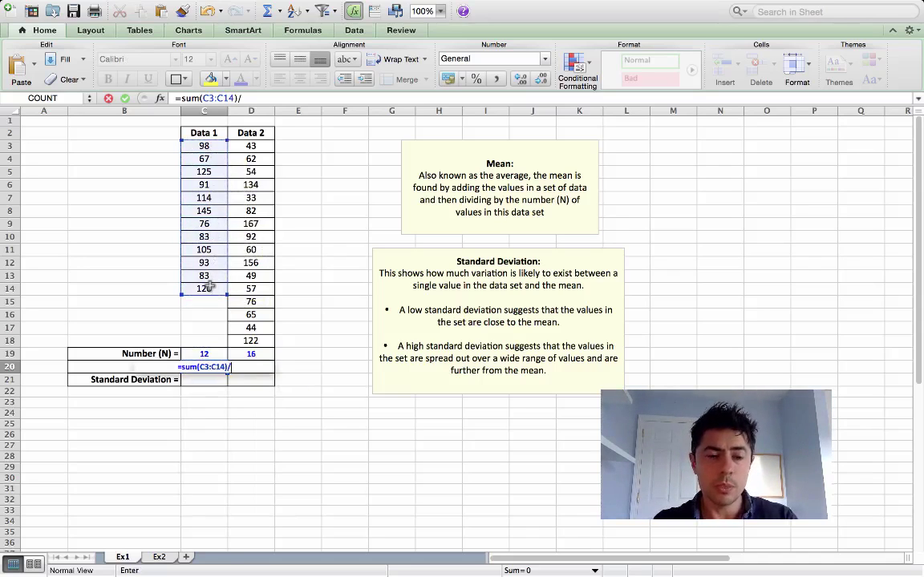
{"action": "left_click", "coordinate": [214, 352]}
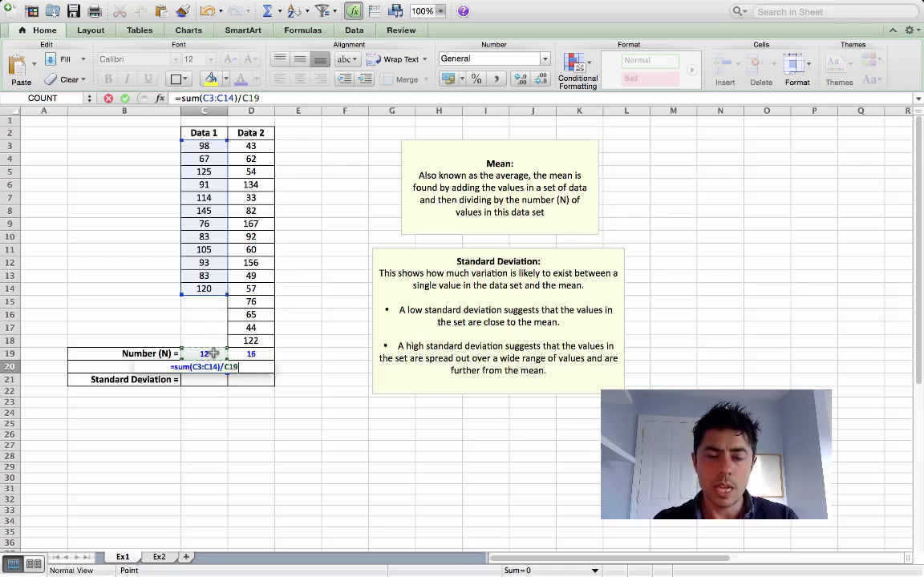
{"action": "key", "text": "Return"}
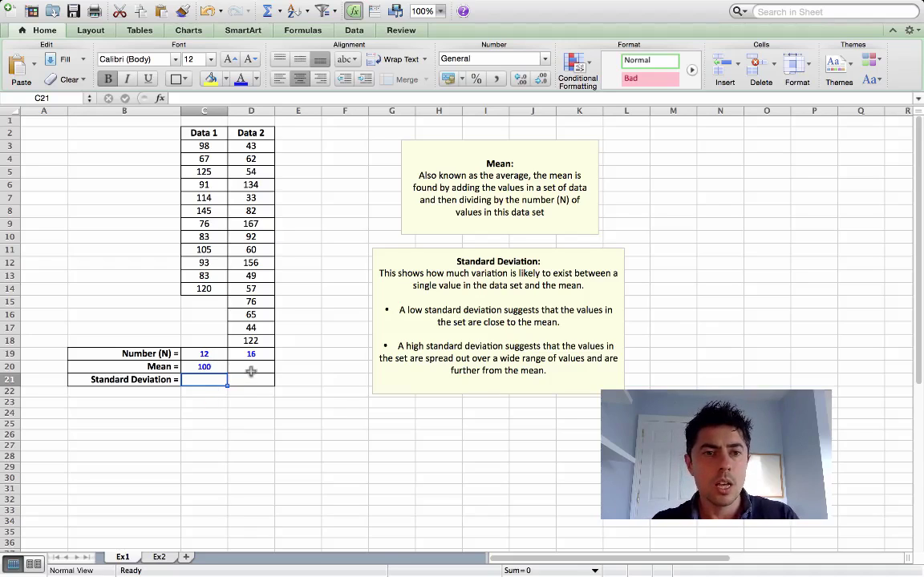
{"action": "left_click", "coordinate": [251, 370]}
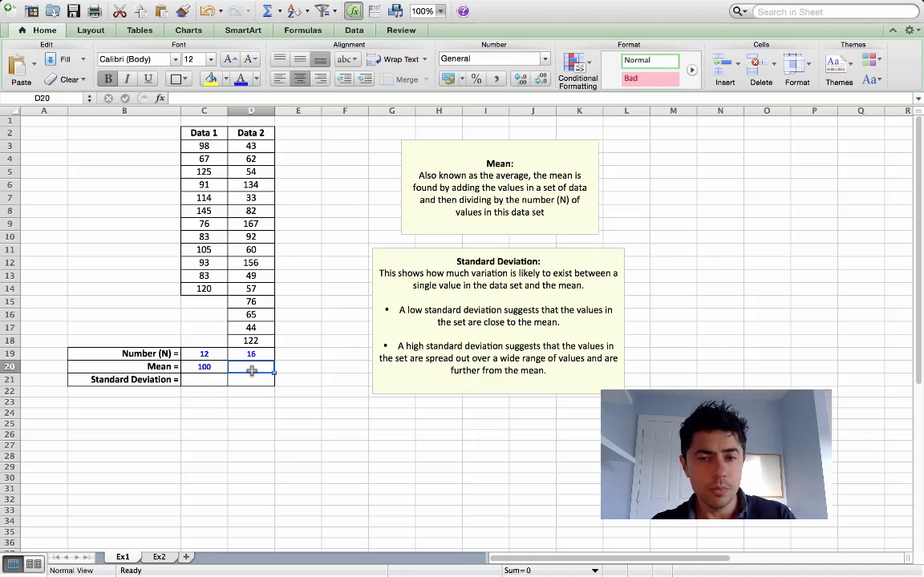
Step: Enter =AVERAGE(D3:D18) in D20, giving a Data 2 mean of 81
{"action": "type", "text": "="}
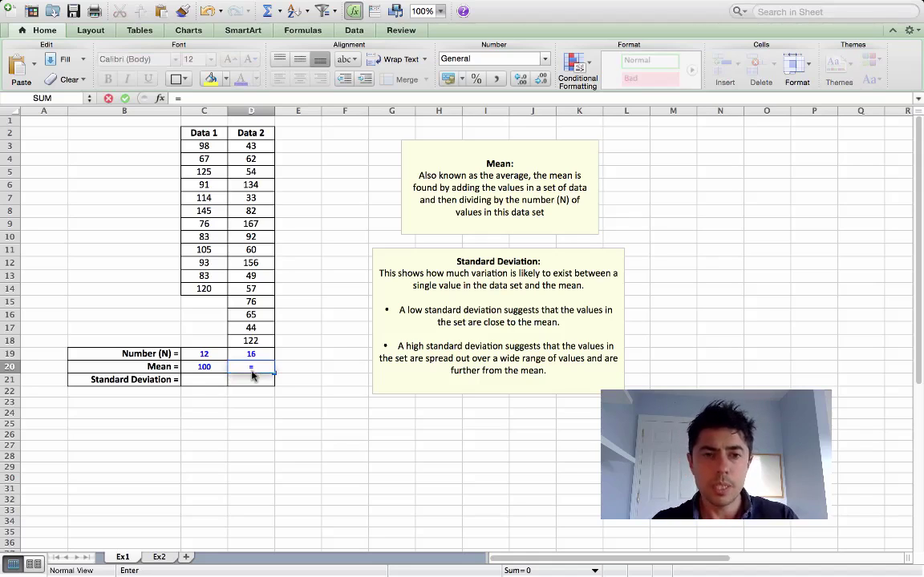
{"action": "type", "text": "average"}
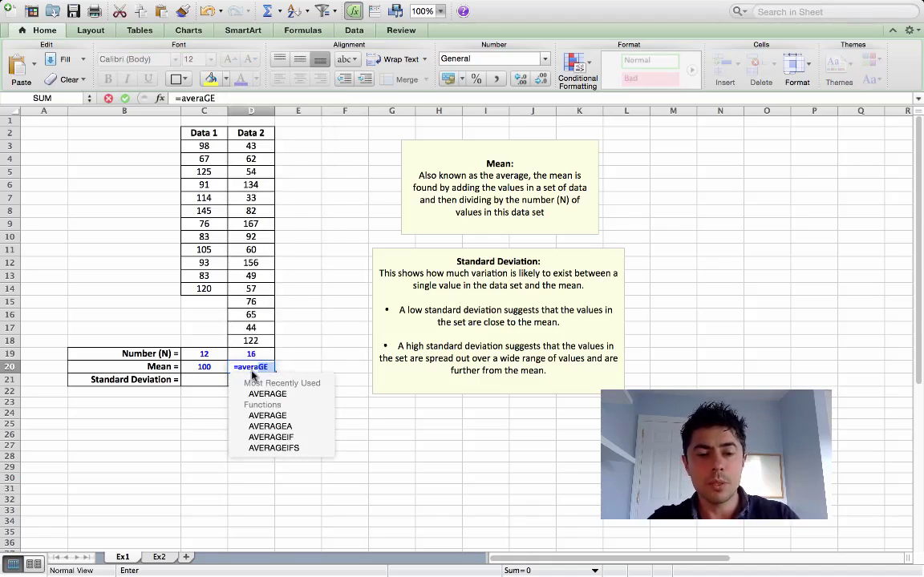
{"action": "type", "text": "("}
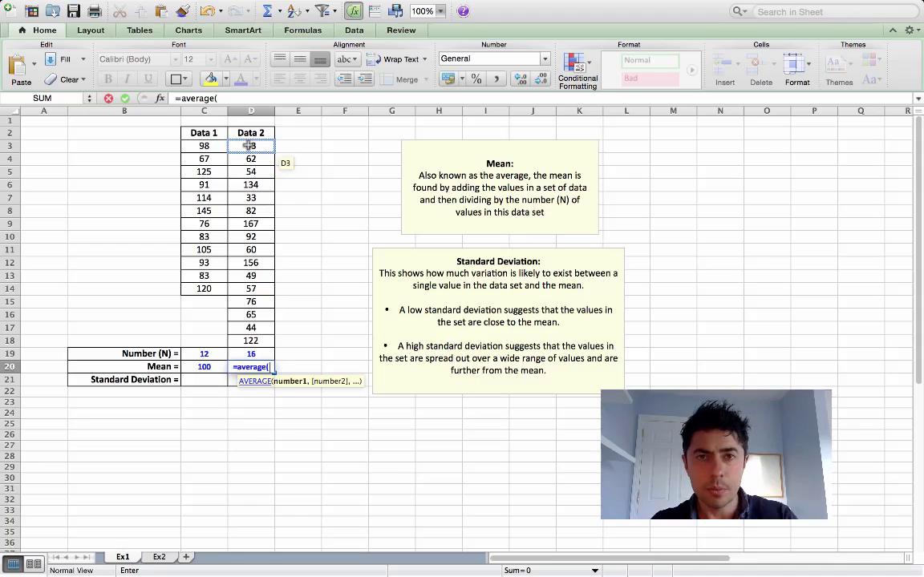
{"action": "left_click_drag", "start_coordinate": [245, 143], "coordinate": [261, 344]}
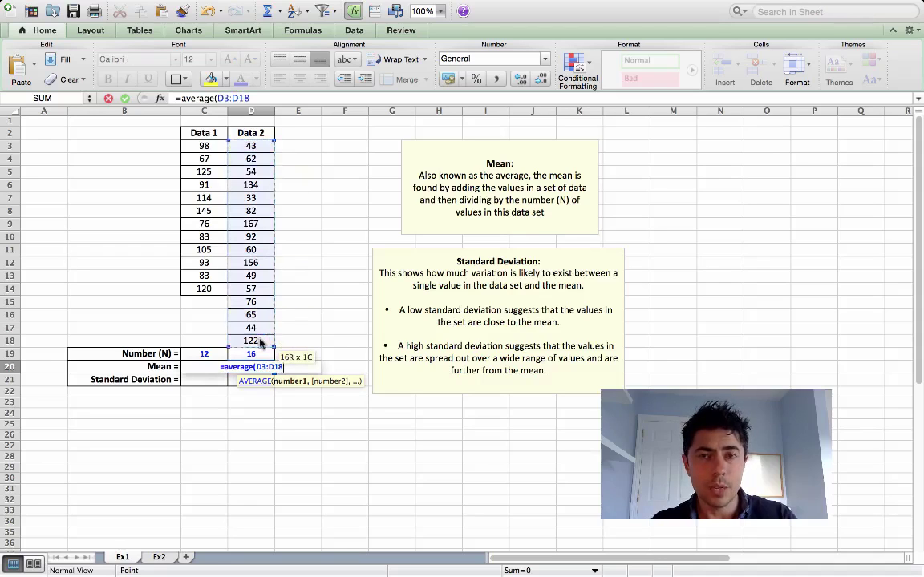
{"action": "type", "text": ")"}
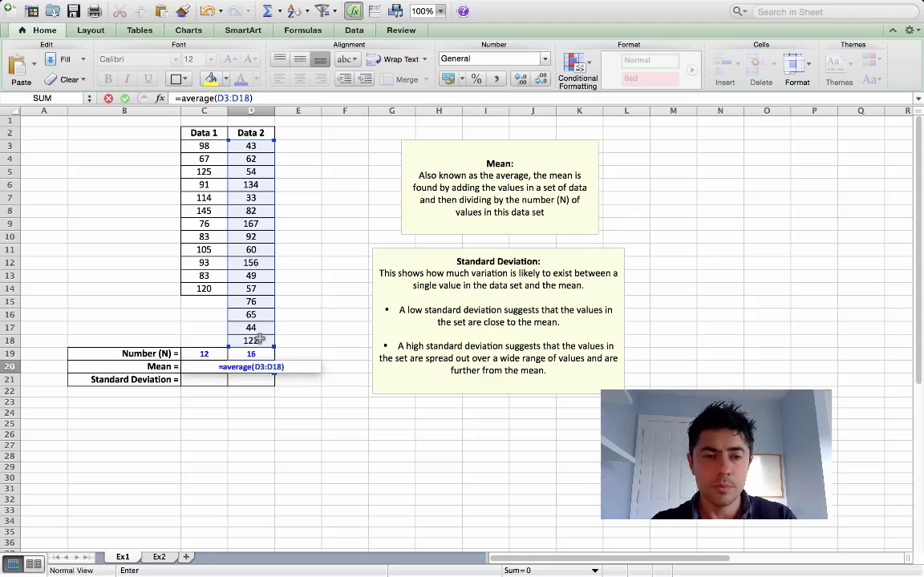
{"action": "key", "text": "Return"}
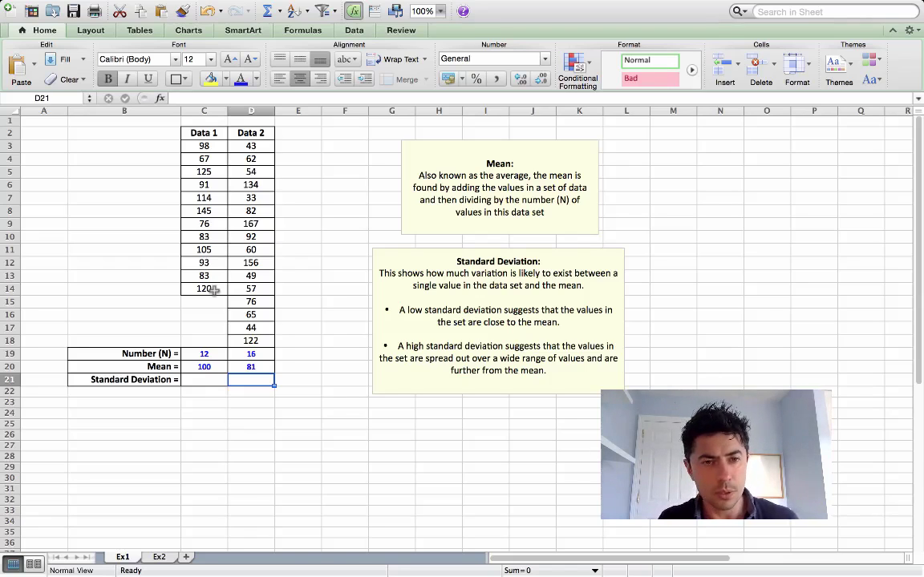
Step: Enter =STDEV(C3:C14) in C21 for the Data 1 standard deviation
{"action": "left_click", "coordinate": [215, 380]}
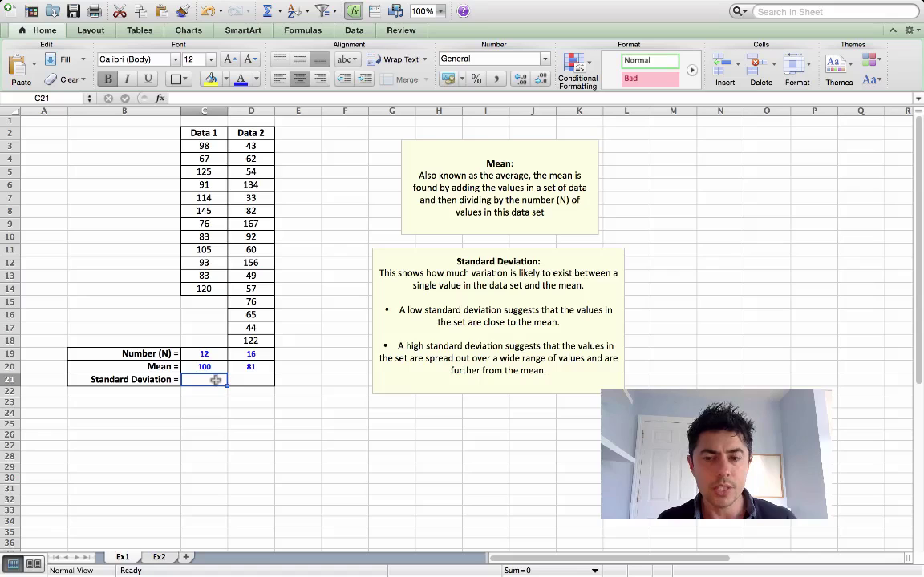
{"action": "type", "text": "=sUM"}
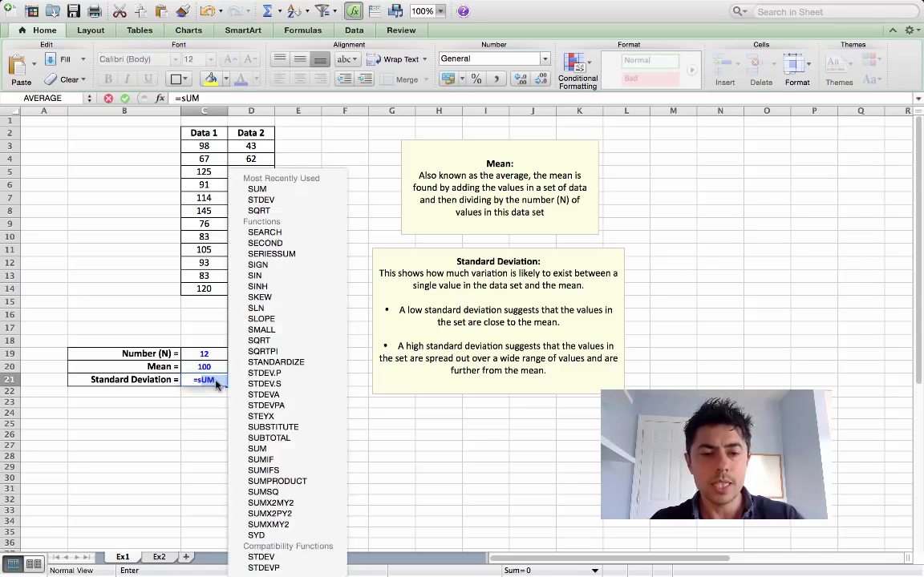
{"action": "key", "text": "BackSpace"}
{"action": "key", "text": "BackSpace"}
{"action": "type", "text": "tdev"}
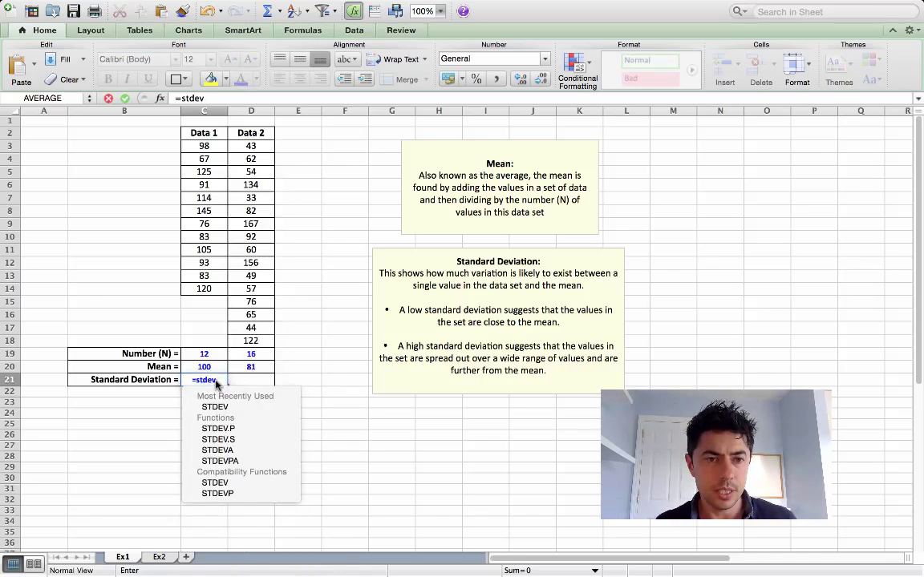
{"action": "type", "text": "("}
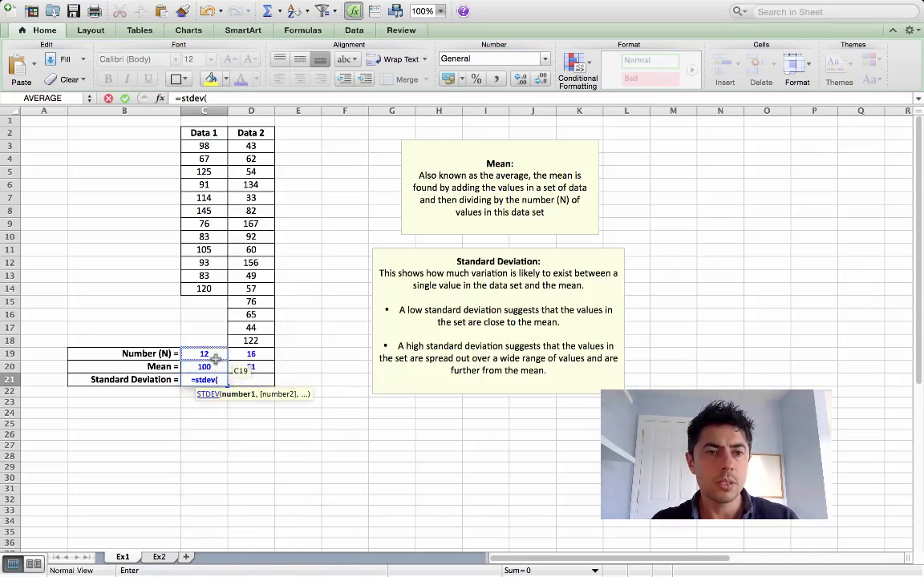
{"action": "left_click", "coordinate": [212, 146]}
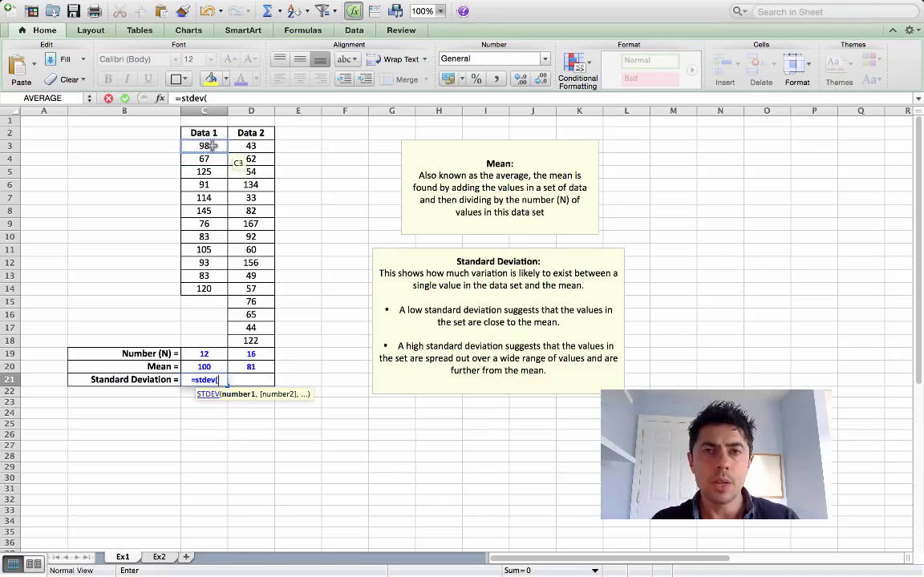
{"action": "left_click_drag", "start_coordinate": [212, 146], "coordinate": [208, 292]}
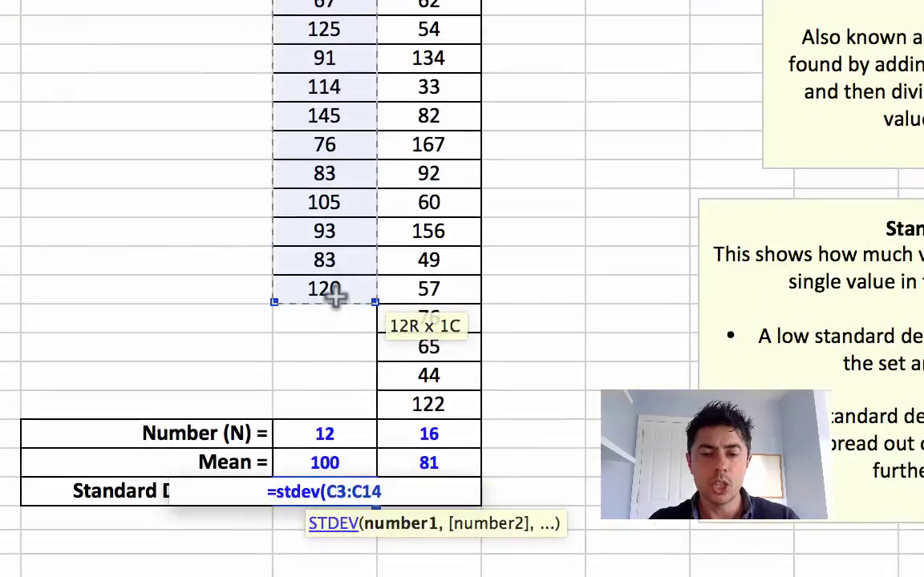
{"action": "left_click_drag", "start_coordinate": [335, 296], "coordinate": [336, 301]}
{"action": "key", "text": "Return"}
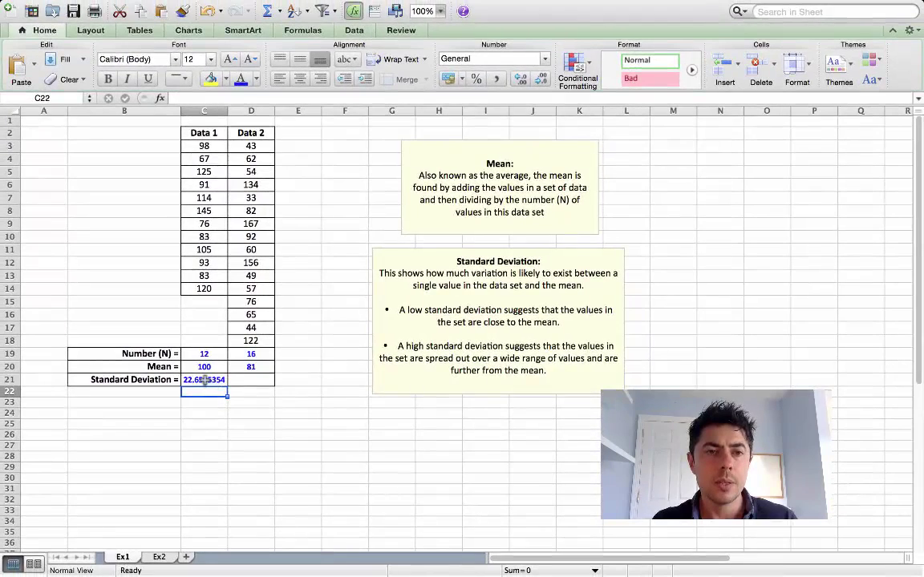
Step: Reduce C21:D21 to two decimal places so Data 1 shows 22.66
{"action": "left_click_drag", "start_coordinate": [320, 473], "coordinate": [400, 475]}
{"action": "left_click_drag", "start_coordinate": [253, 381], "coordinate": [253, 380]}
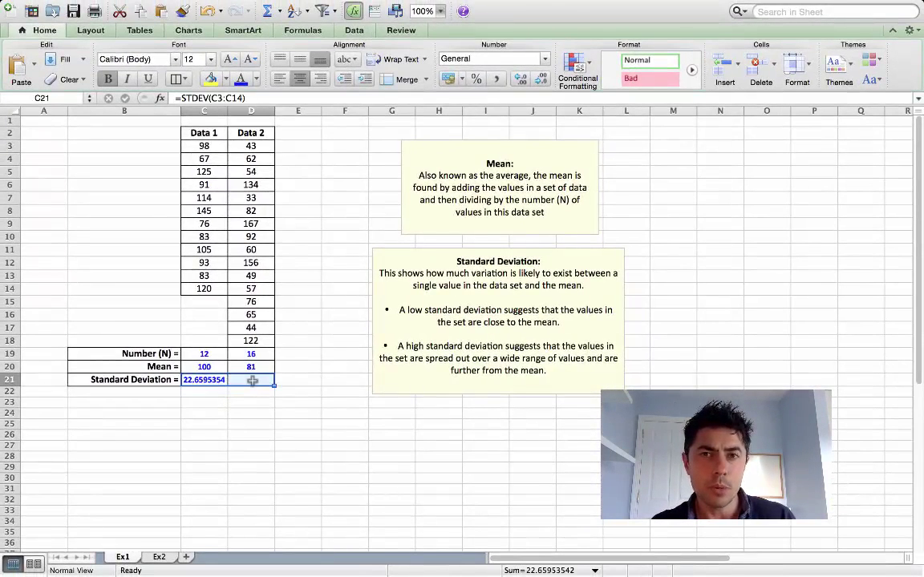
{"action": "left_click", "coordinate": [541, 81]}
{"action": "left_click", "coordinate": [541, 80]}
{"action": "left_click", "coordinate": [541, 81]}
{"action": "left_click", "coordinate": [542, 81]}
{"action": "left_click", "coordinate": [542, 80]}
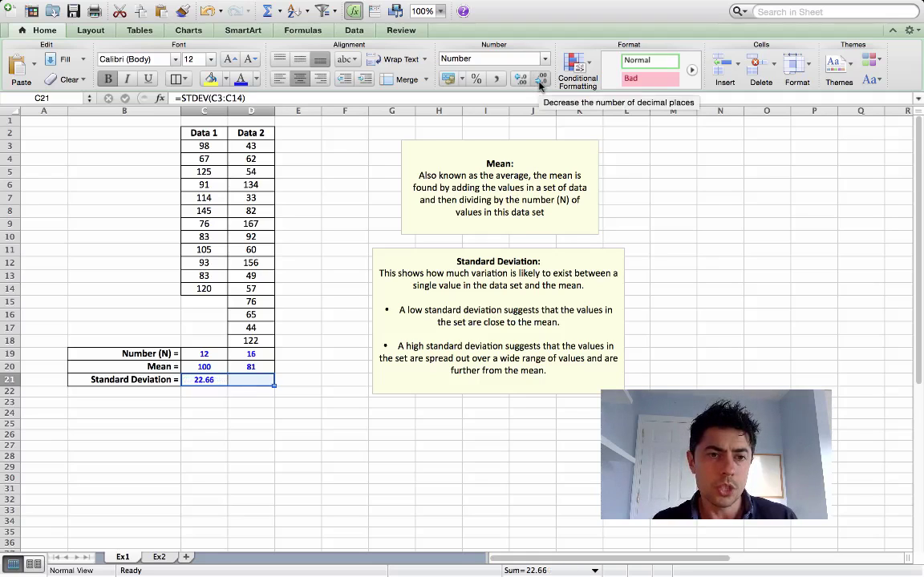
{"action": "left_click", "coordinate": [271, 401]}
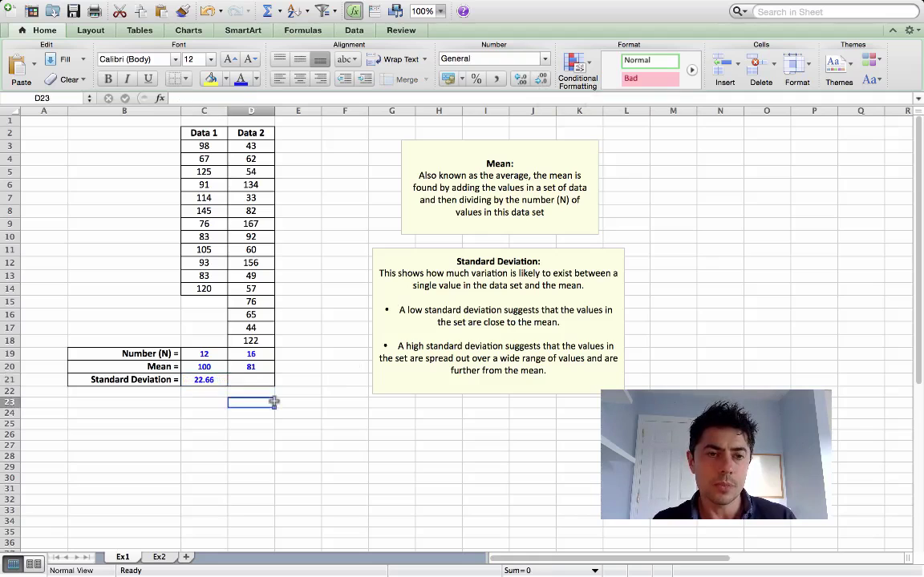
{"action": "left_click", "coordinate": [246, 379]}
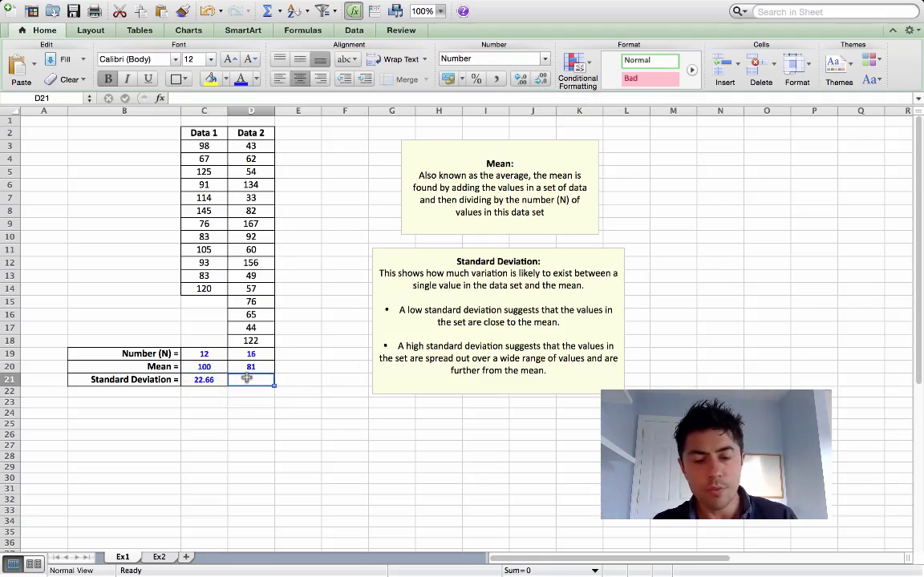
Step: Enter =STDEV(D3:D18) in D21, giving a Data 2 standard deviation of 41.76
{"action": "type", "text": "="}
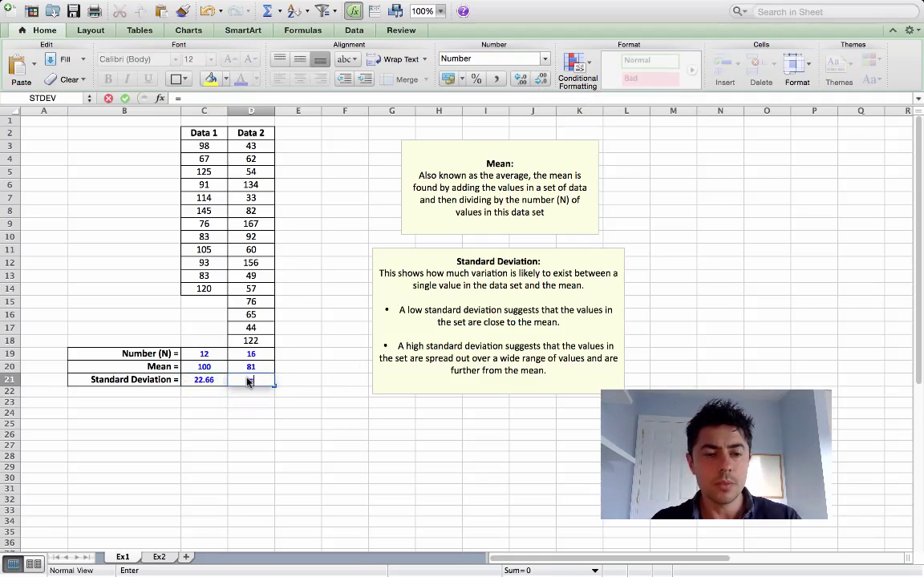
{"action": "type", "text": "sTDEVtdev"}
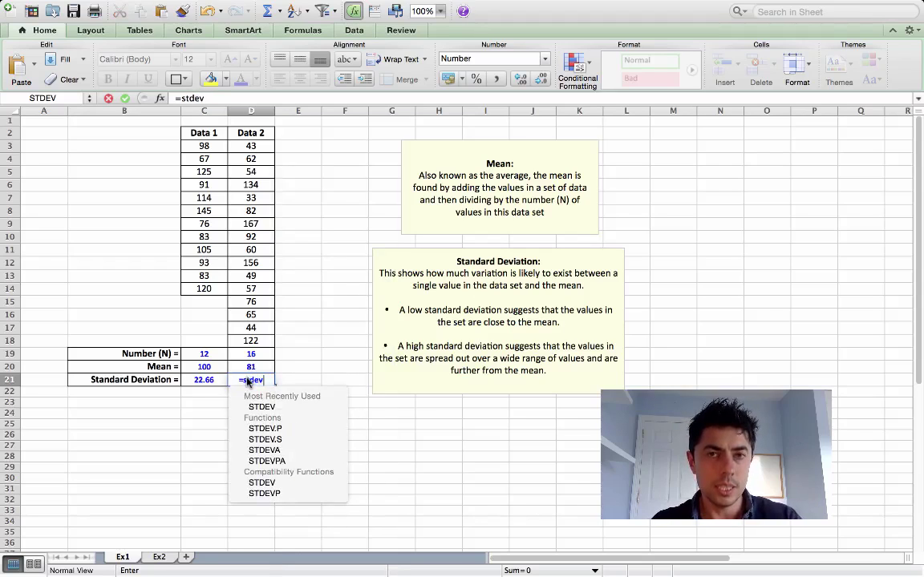
{"action": "type", "text": "("}
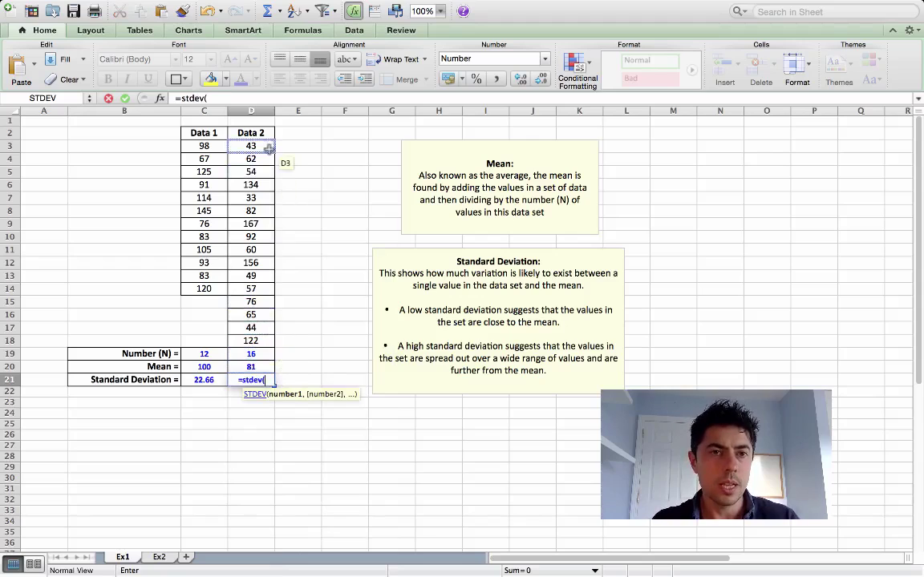
{"action": "left_click_drag", "start_coordinate": [260, 146], "coordinate": [262, 343]}
{"action": "type", "text": ")"}
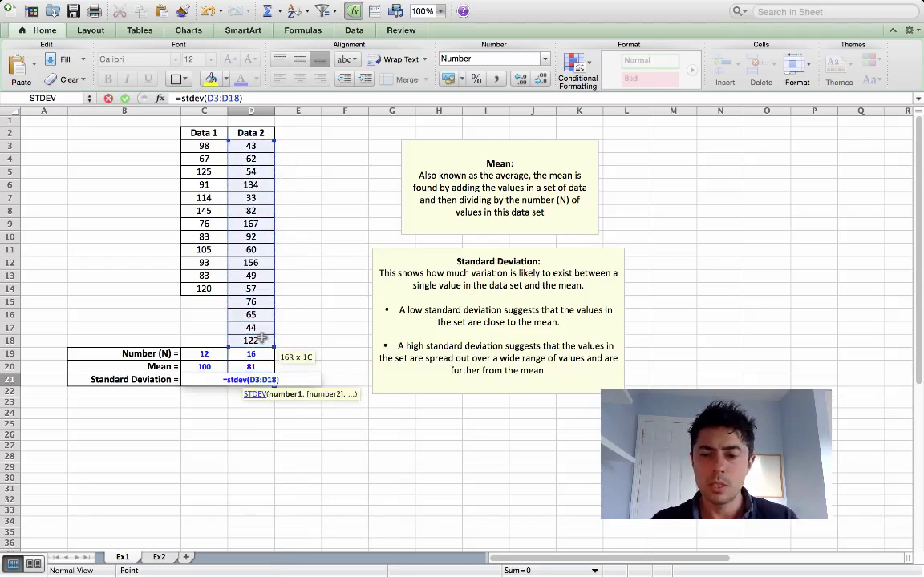
{"action": "key", "text": "Return"}
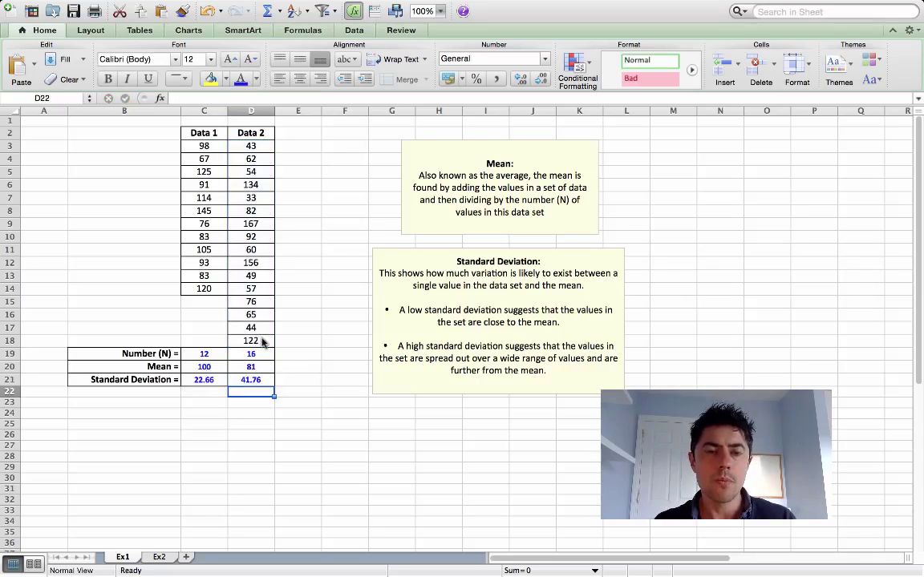